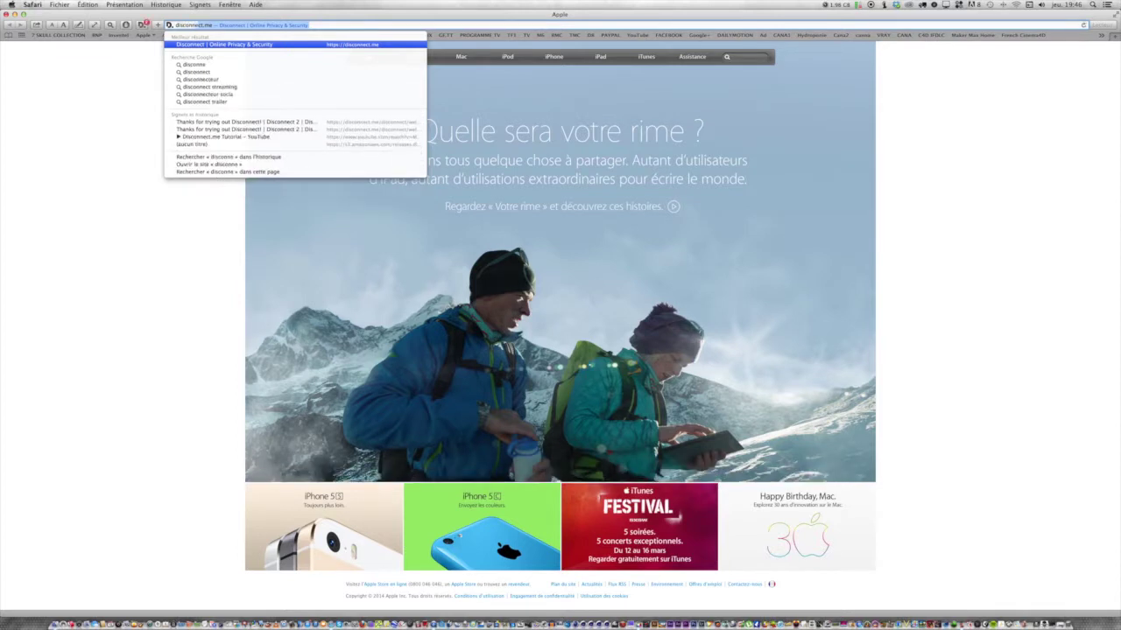
Search Google for "disconnect me" and open the official Disconnect | Online Privacy & Security site
{"action": "type", "text": "ect me"}
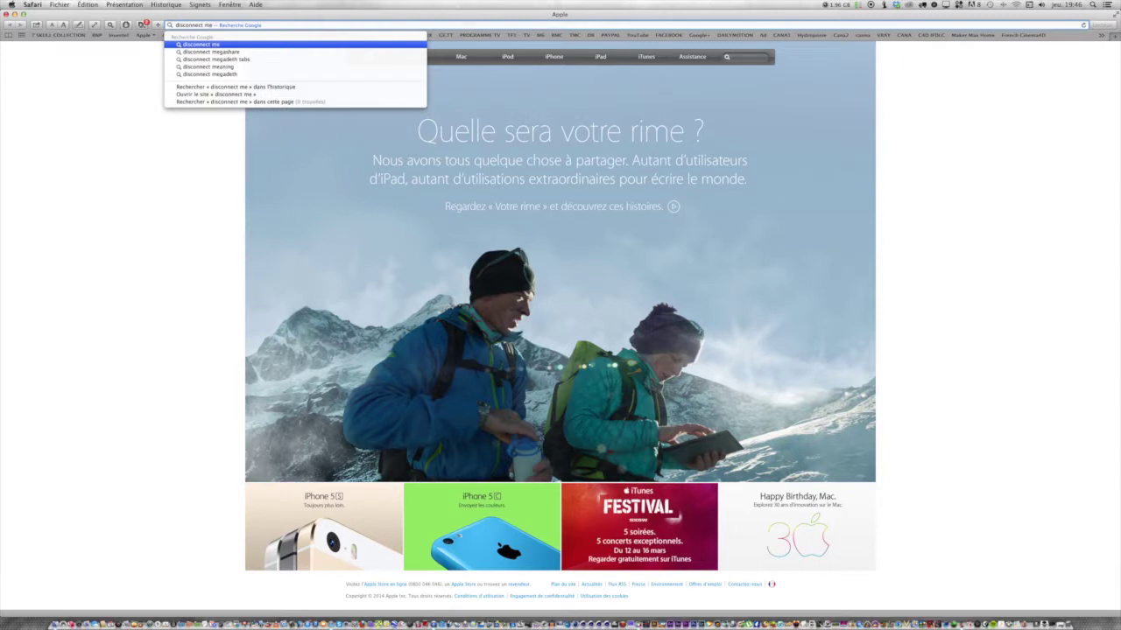
{"action": "key", "text": "Return"}
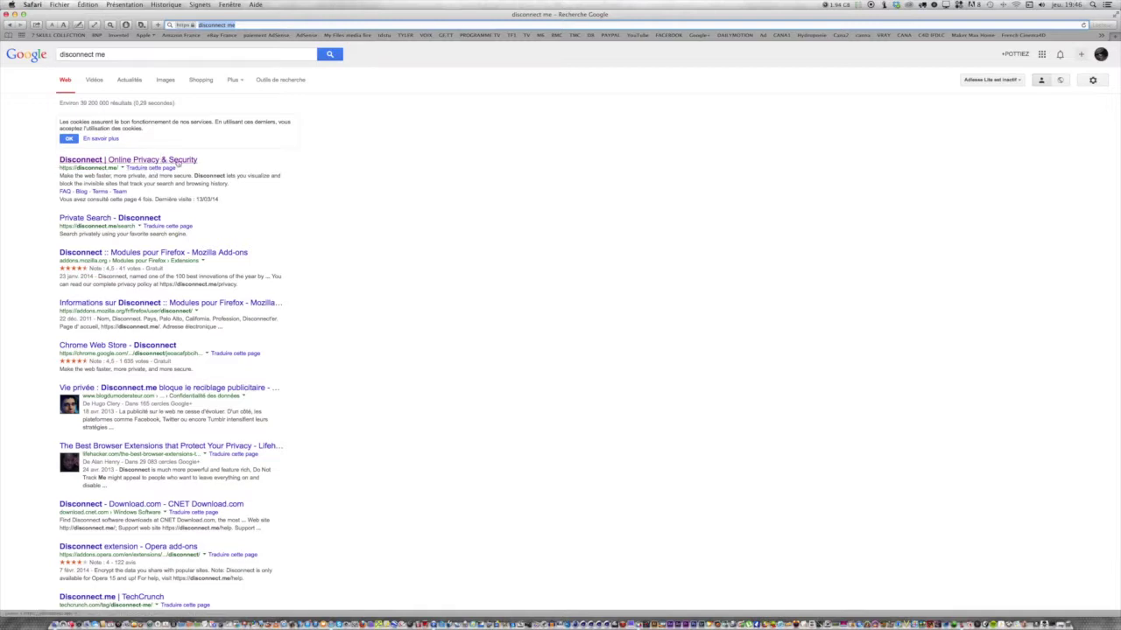
{"action": "left_click", "coordinate": [109, 161]}
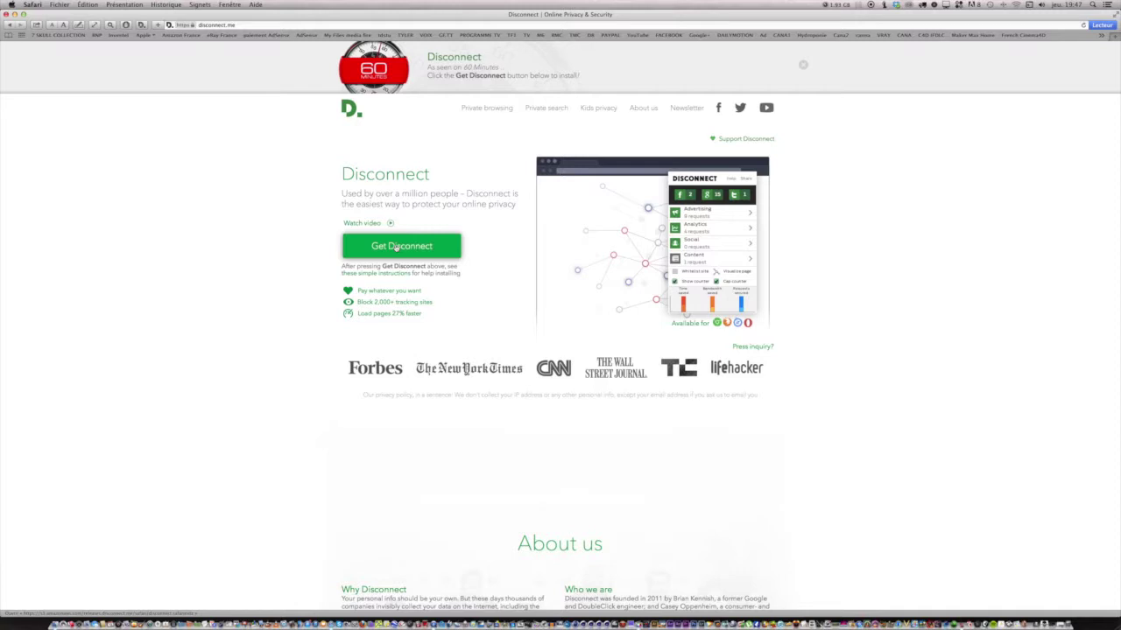
{"action": "key", "text": "F11"}
{"action": "left_click", "coordinate": [859, 101]}
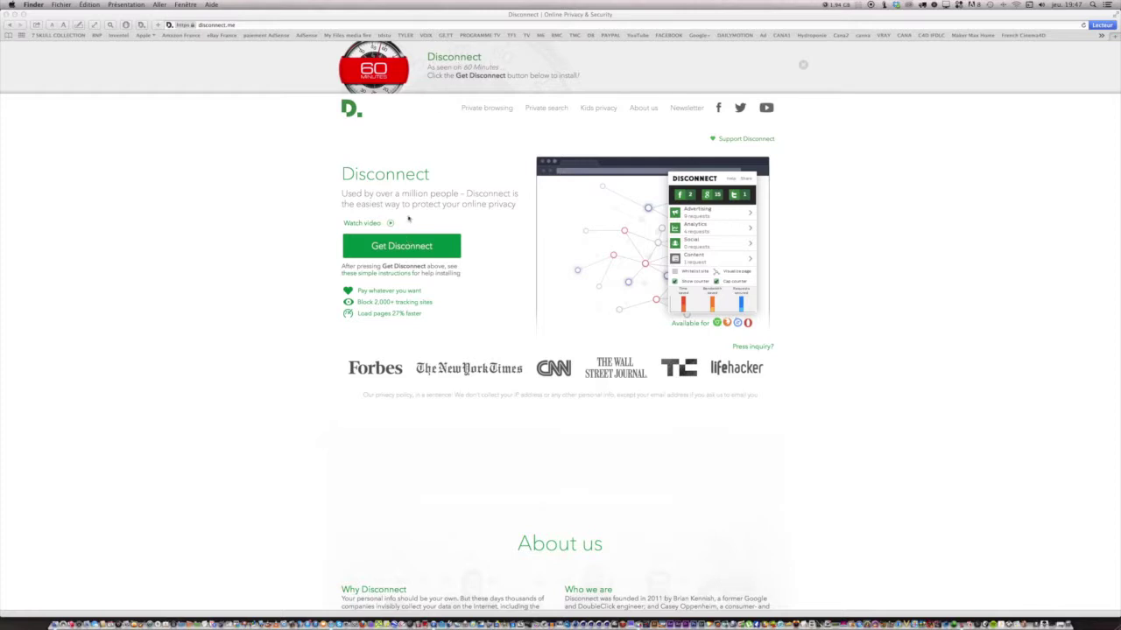
{"action": "left_click", "coordinate": [34, 14]}
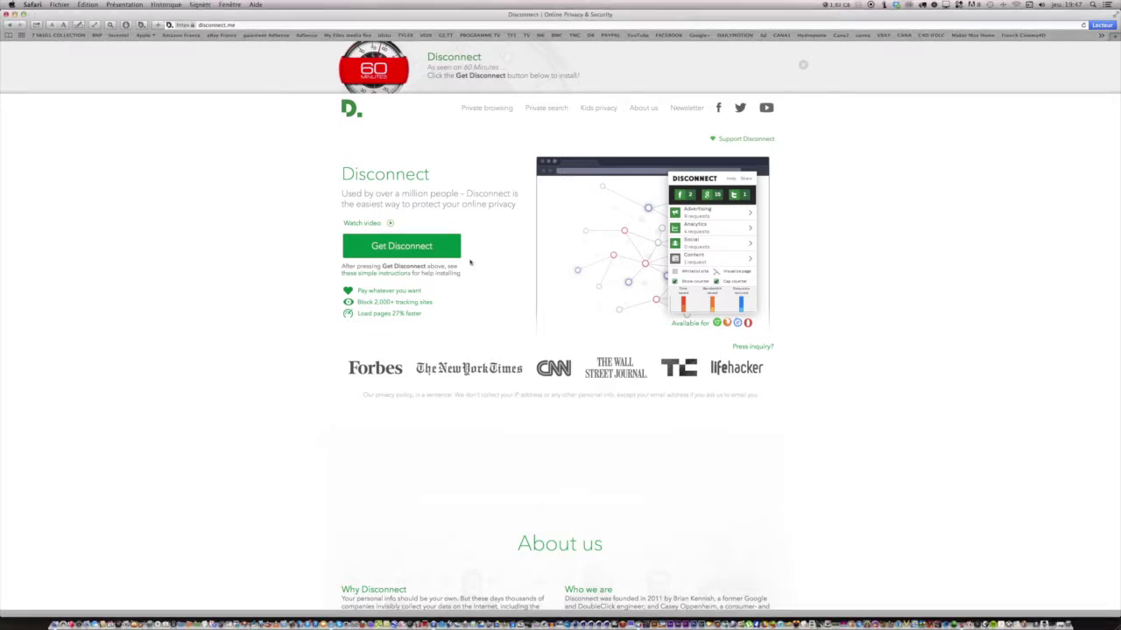
Try to download the Disconnect extension from its site, dismissing the new download task
{"action": "left_click", "coordinate": [396, 245]}
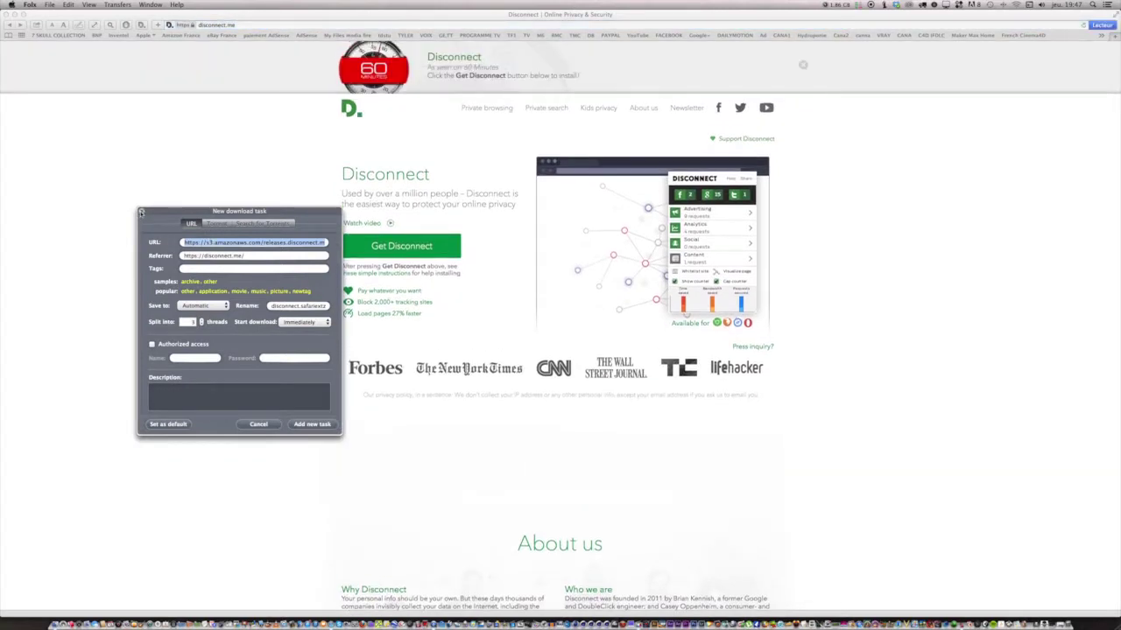
{"action": "left_click", "coordinate": [142, 213]}
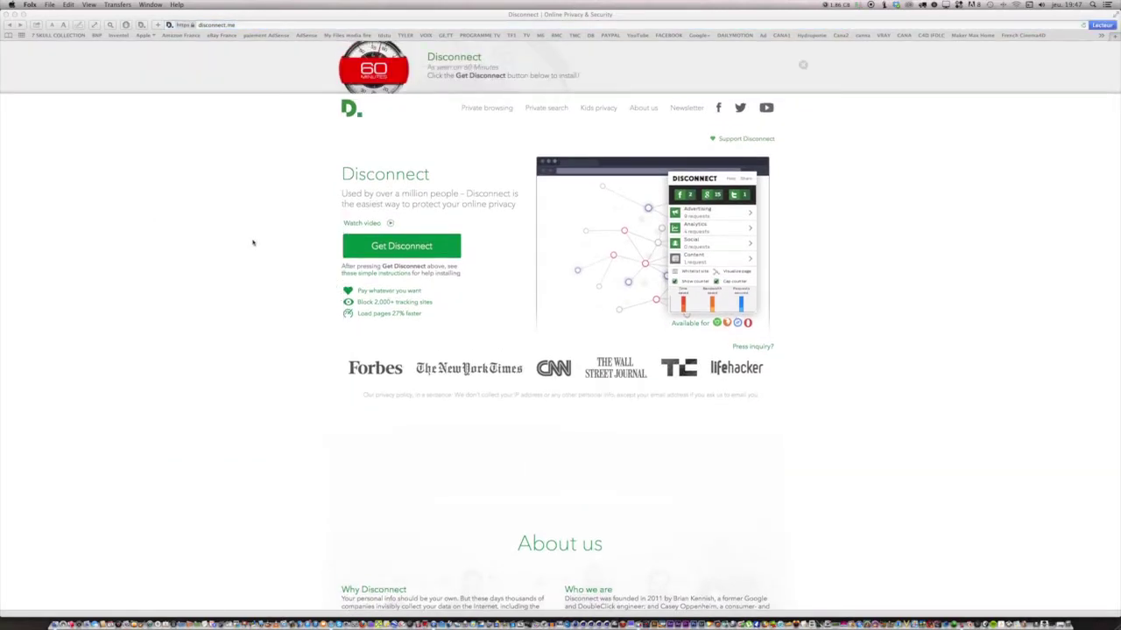
{"action": "left_click", "coordinate": [390, 248]}
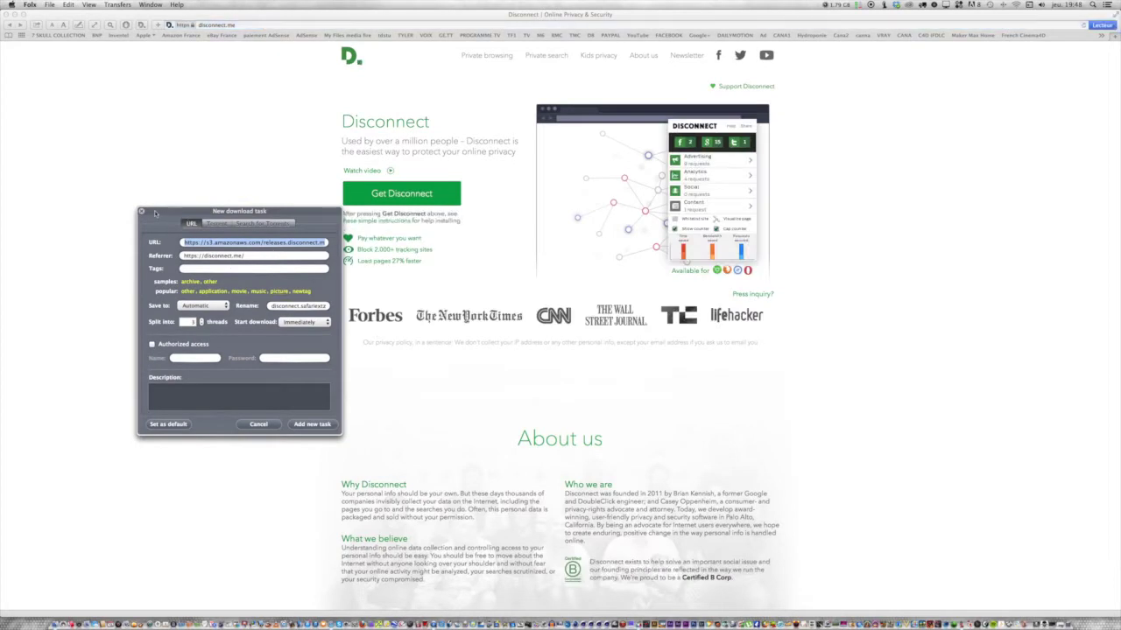
{"action": "left_click", "coordinate": [141, 211]}
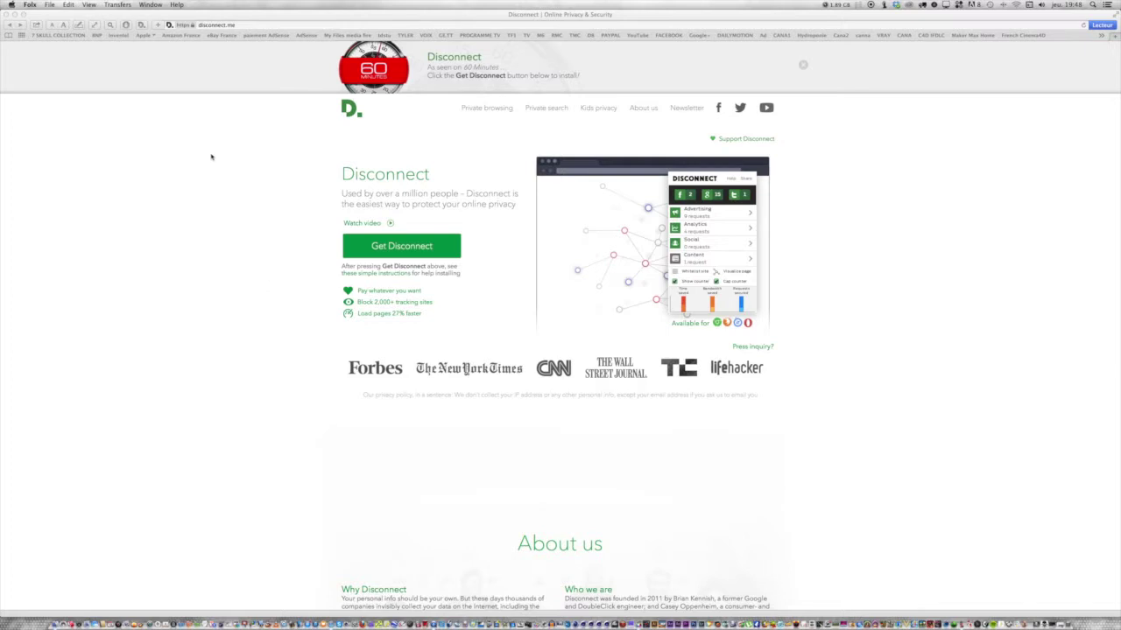
Close the Disconnect site window and move the downloaded extension file to the middle of the desktop
{"action": "left_click", "coordinate": [126, 112]}
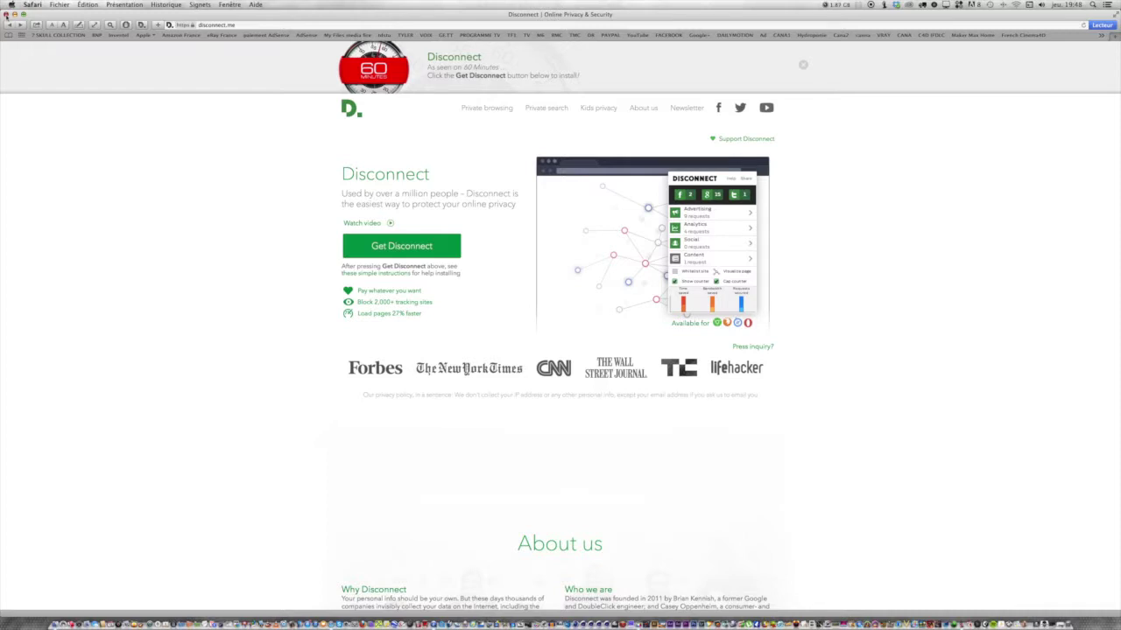
{"action": "left_click", "coordinate": [6, 14]}
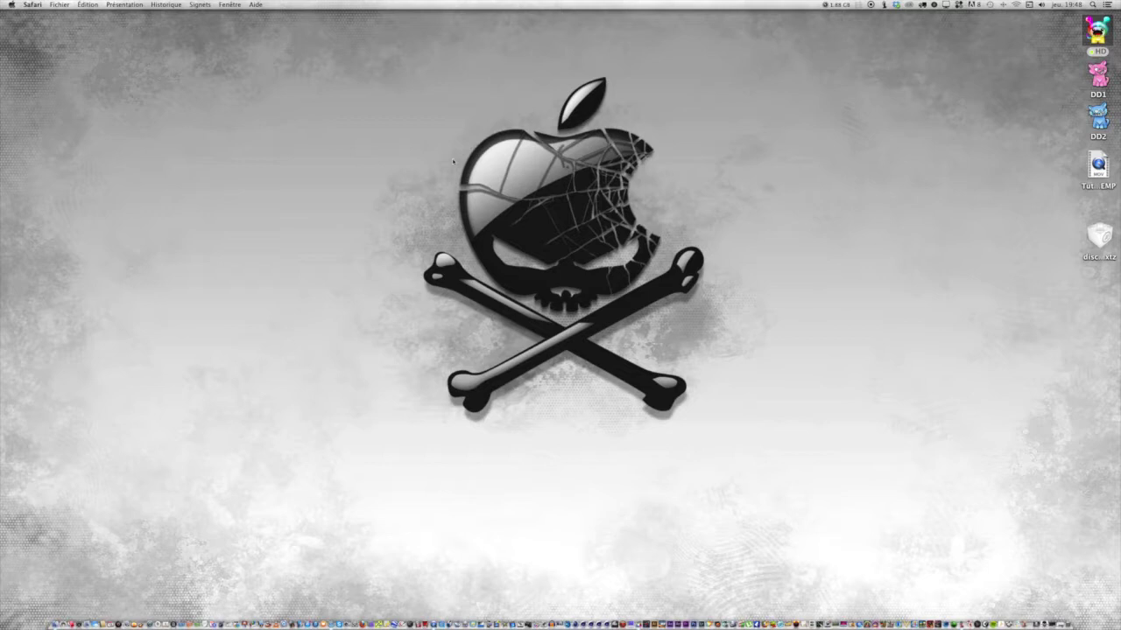
{"action": "left_click_drag", "start_coordinate": [1103, 243], "coordinate": [574, 400]}
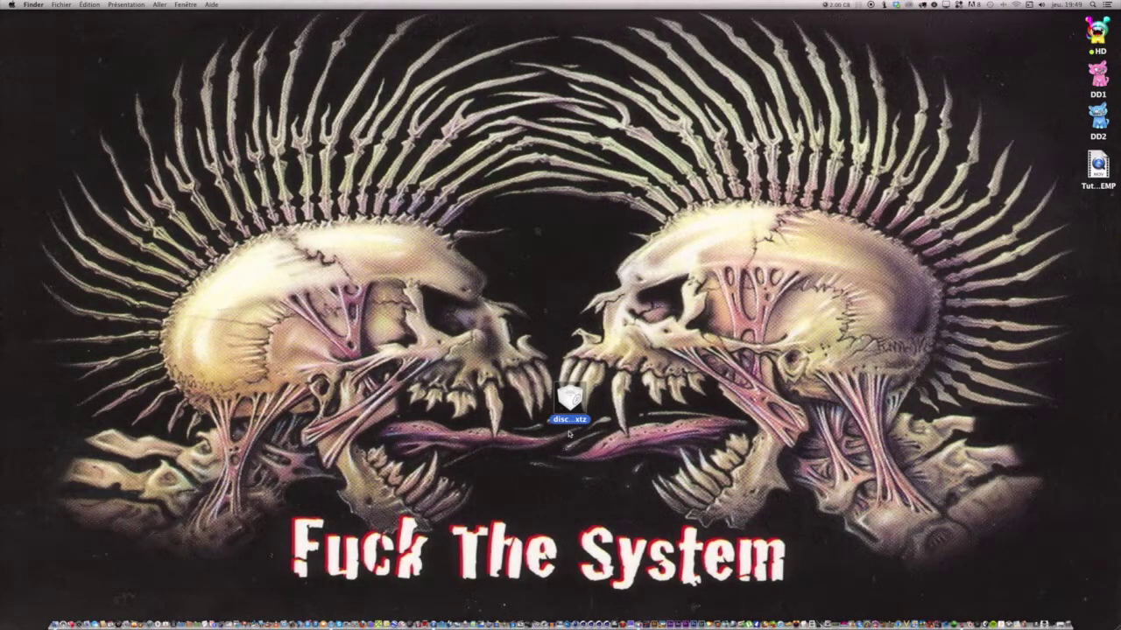
Open disconnect.1.safariextz from the desktop and decline installing the Disconnect extension
{"action": "left_click", "coordinate": [575, 422]}
{"action": "key", "text": "Return"}
{"action": "left_click", "coordinate": [569, 400]}
{"action": "double_click", "coordinate": [567, 397]}
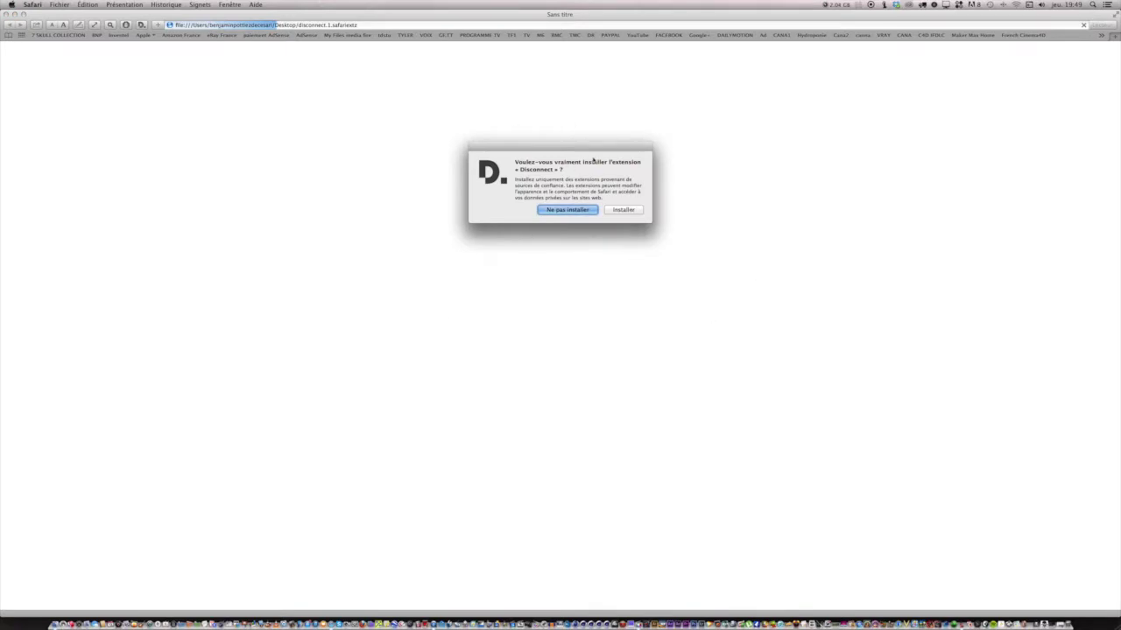
{"action": "left_click", "coordinate": [554, 211]}
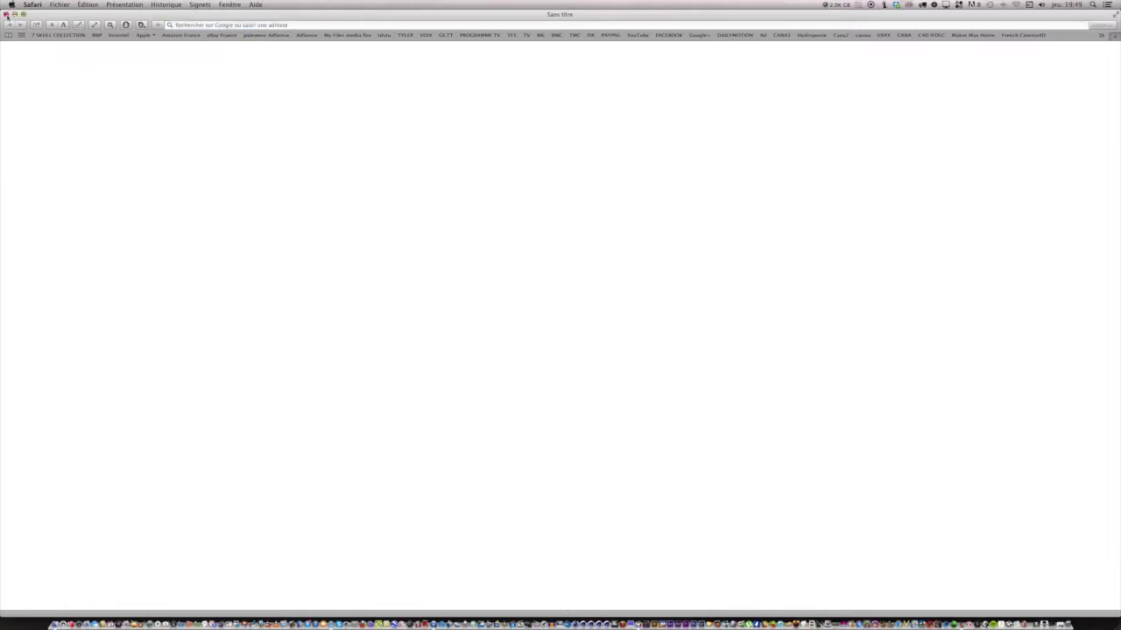
Close the blank browser window and move disconnect.1.safariextz to the trash
{"action": "left_click", "coordinate": [6, 14]}
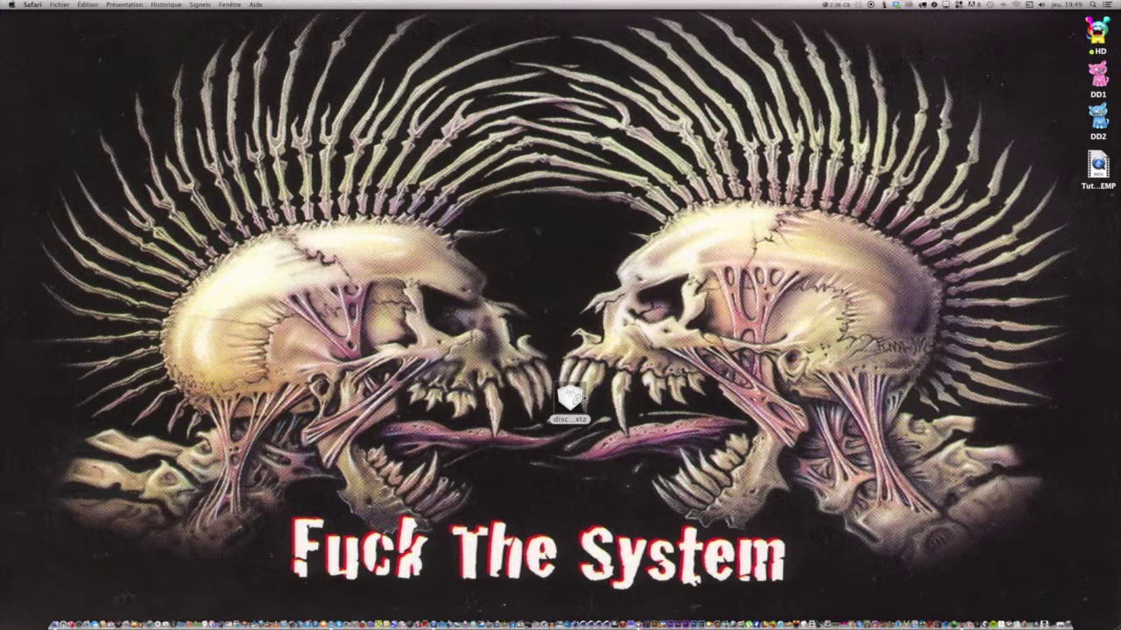
{"action": "right_click", "coordinate": [569, 401]}
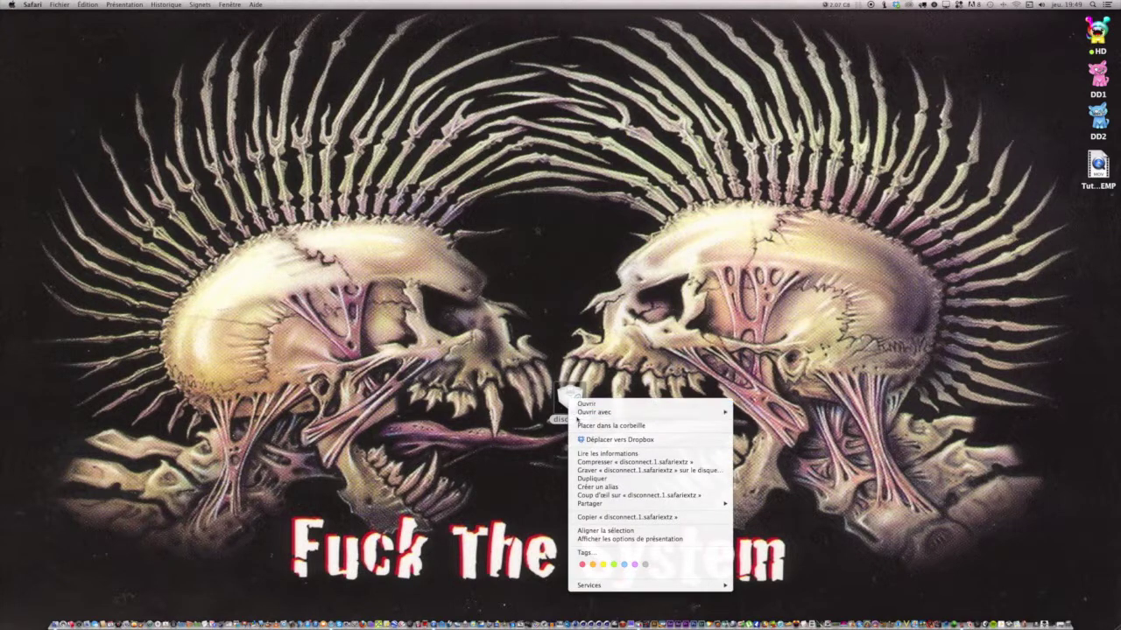
{"action": "left_click", "coordinate": [610, 426]}
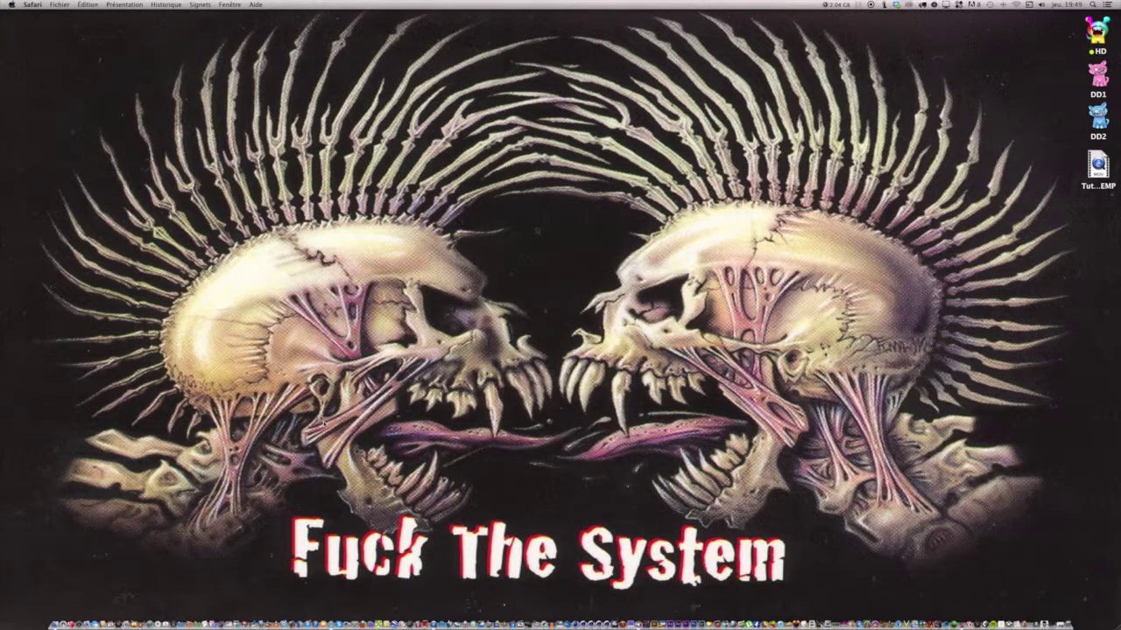
{"action": "mouse_move", "coordinate": [330, 623]}
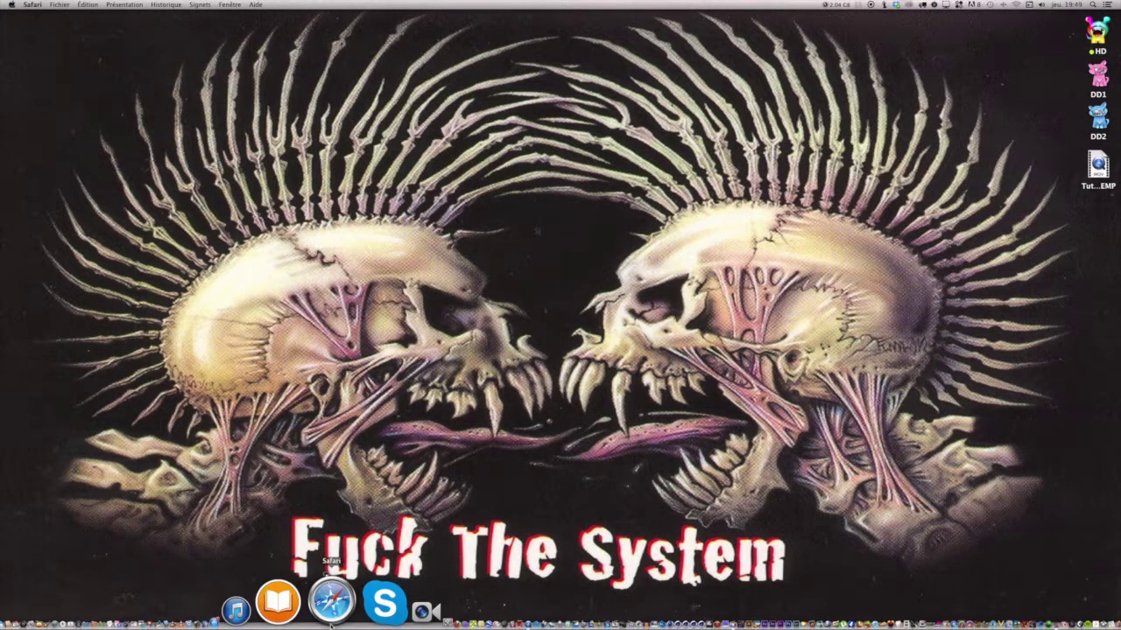
{"action": "left_click", "coordinate": [331, 618]}
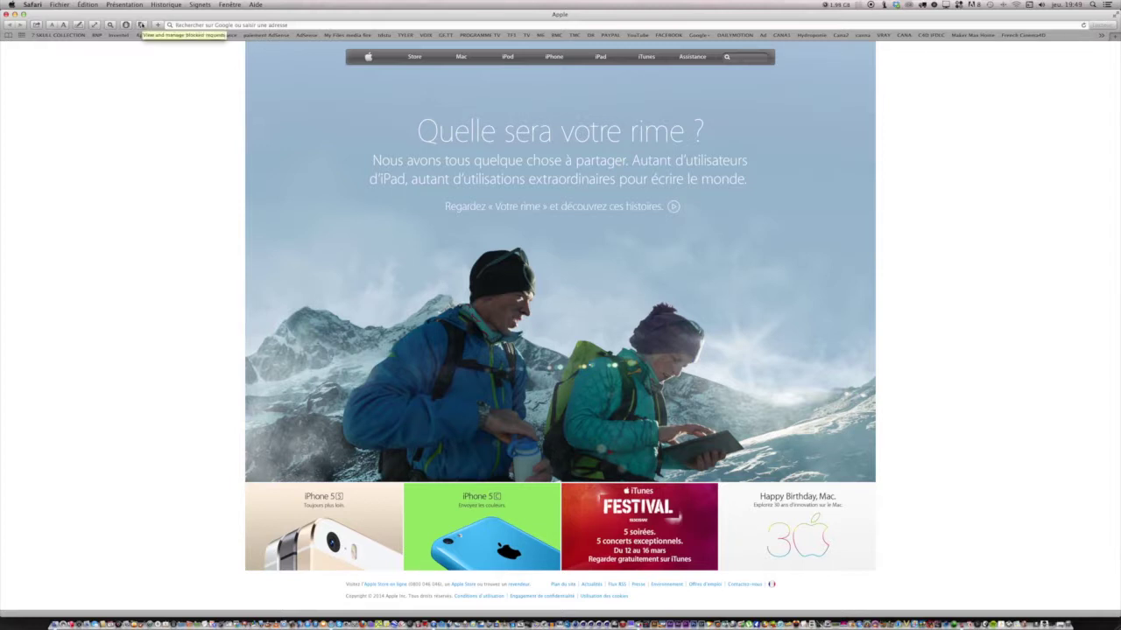
{"action": "left_click", "coordinate": [237, 25]}
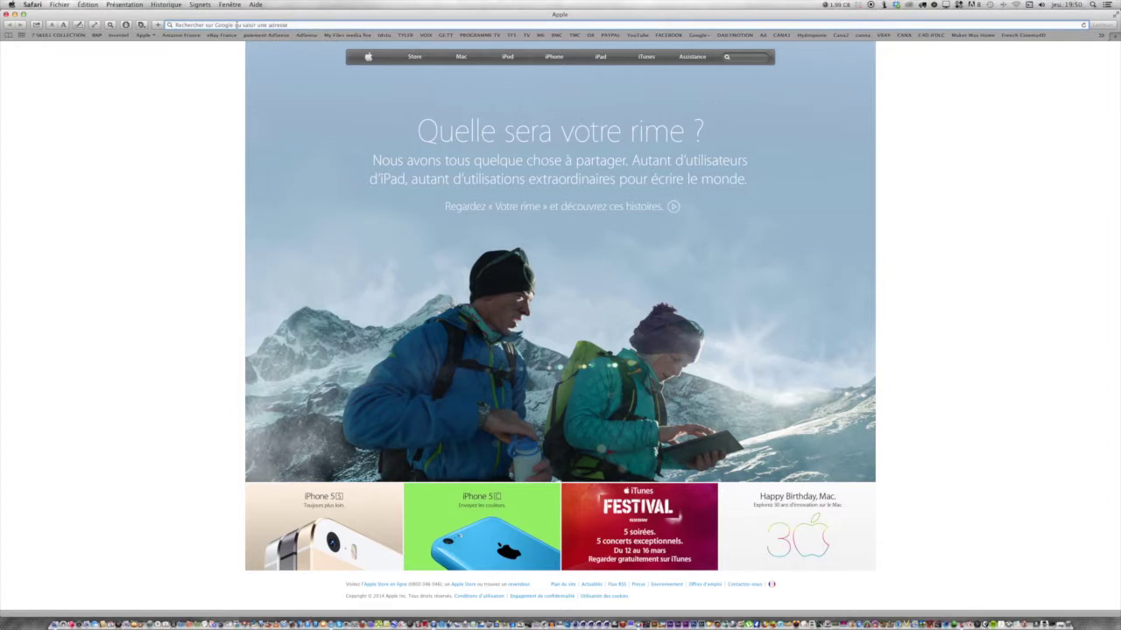
{"action": "type", "text": "cuisine"}
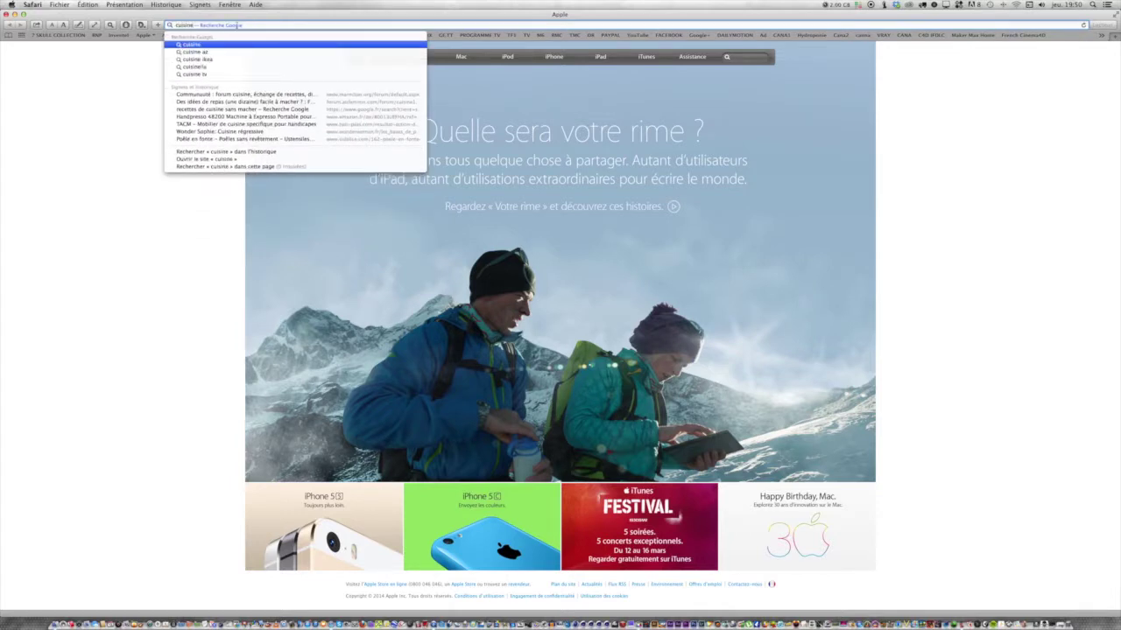
{"action": "key", "text": "Return"}
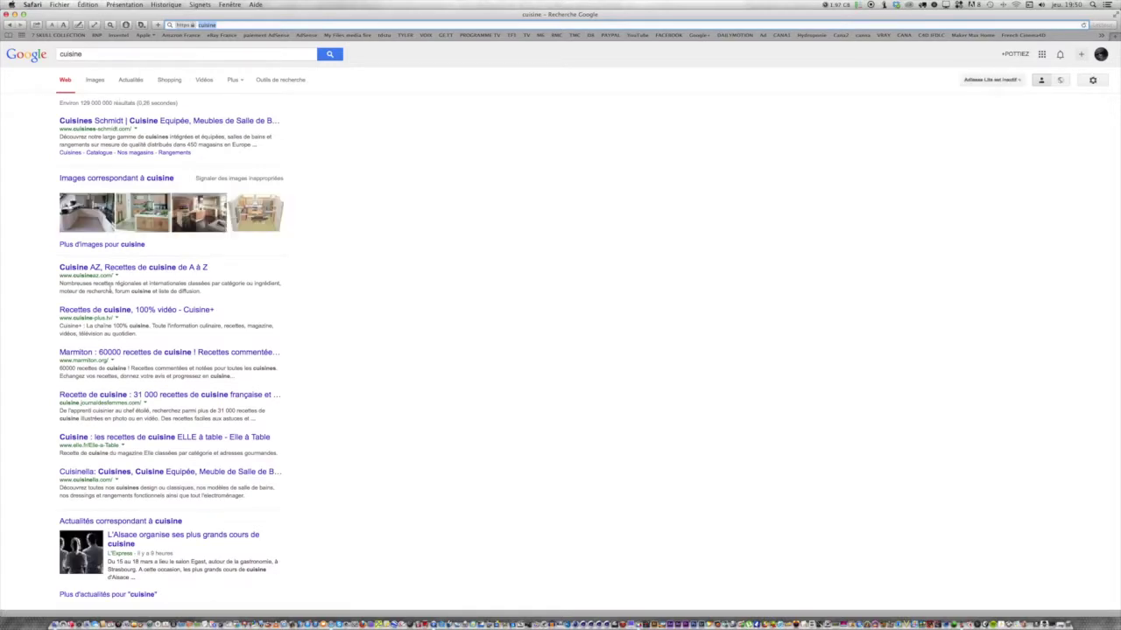
{"action": "left_click", "coordinate": [83, 348]}
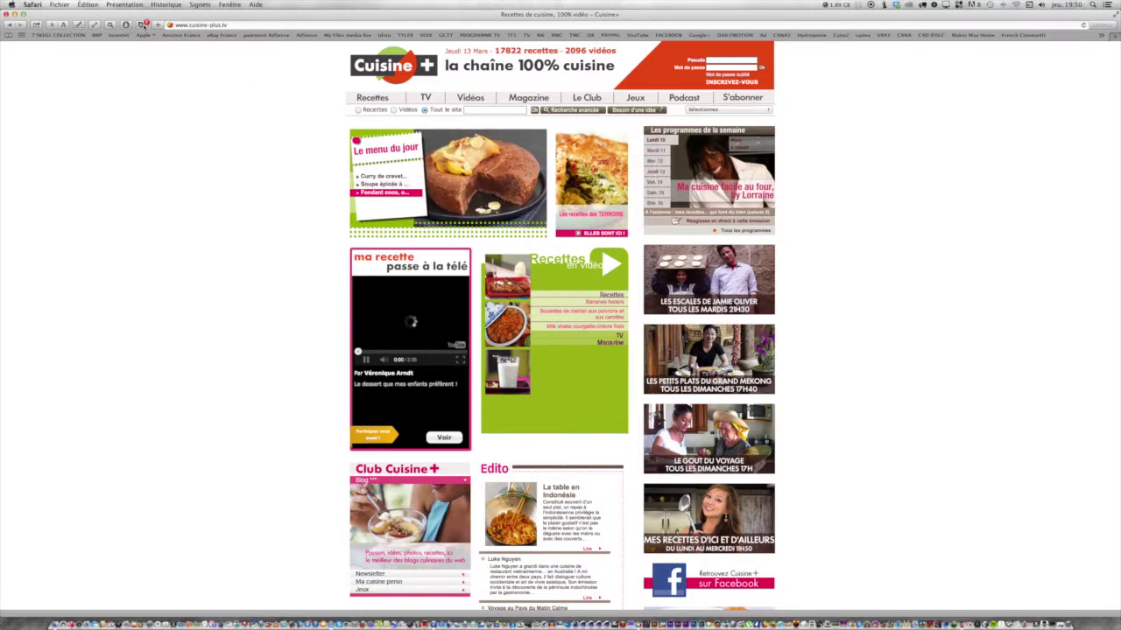
Open the Disconnect extension on the Cuisine+ page and check its time saved, bandwidth saved and requests secured statistics
{"action": "left_click", "coordinate": [140, 26]}
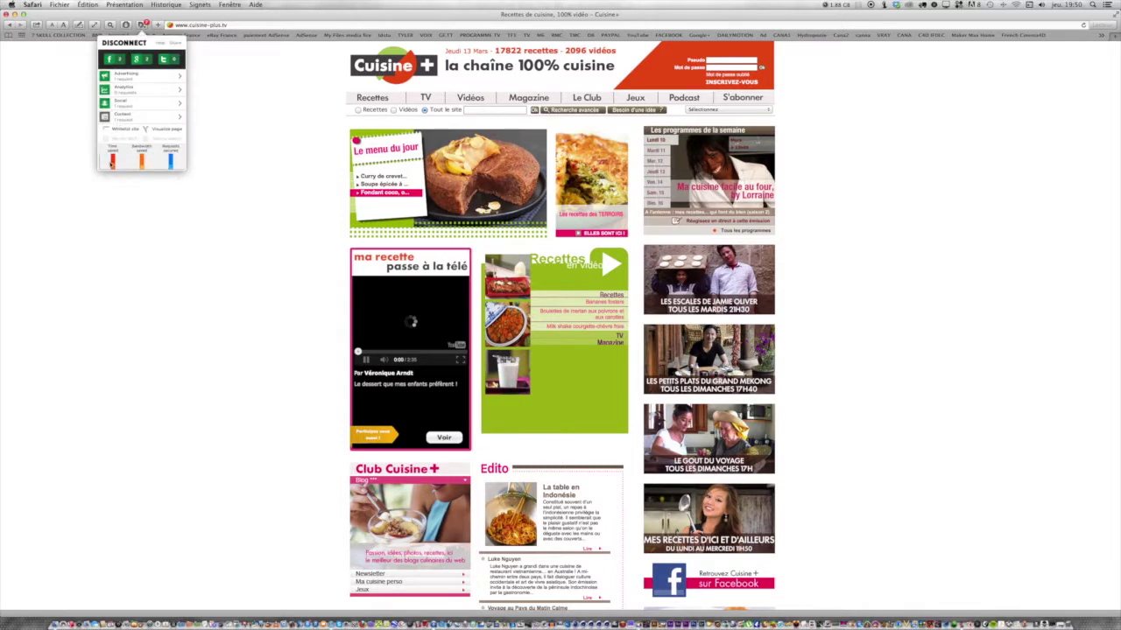
{"action": "mouse_move", "coordinate": [112, 159]}
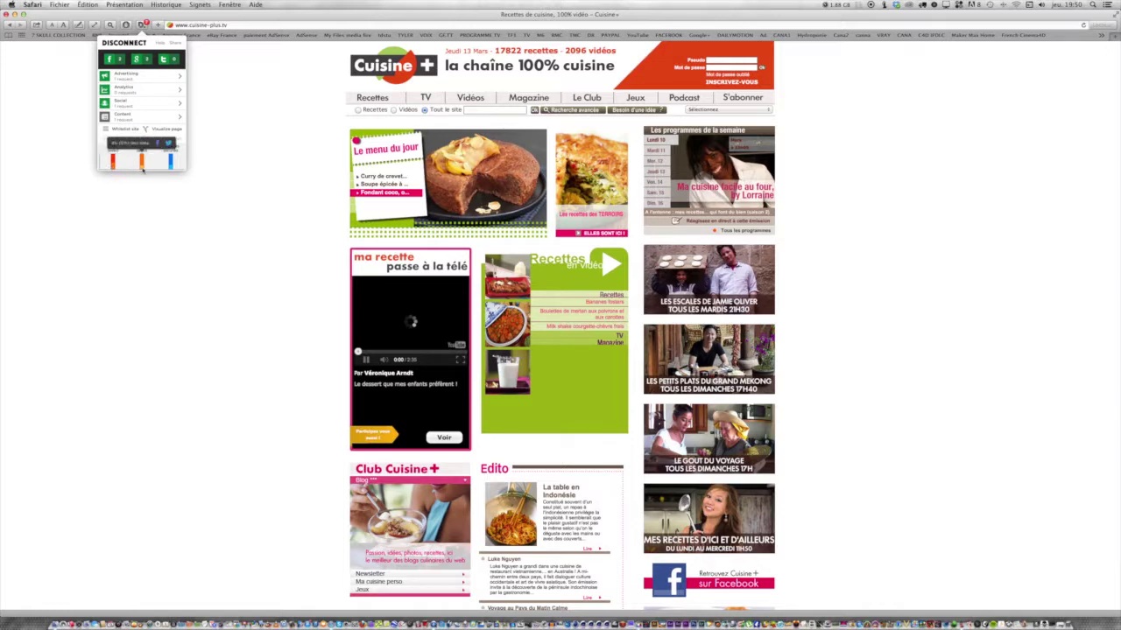
{"action": "mouse_move", "coordinate": [172, 166]}
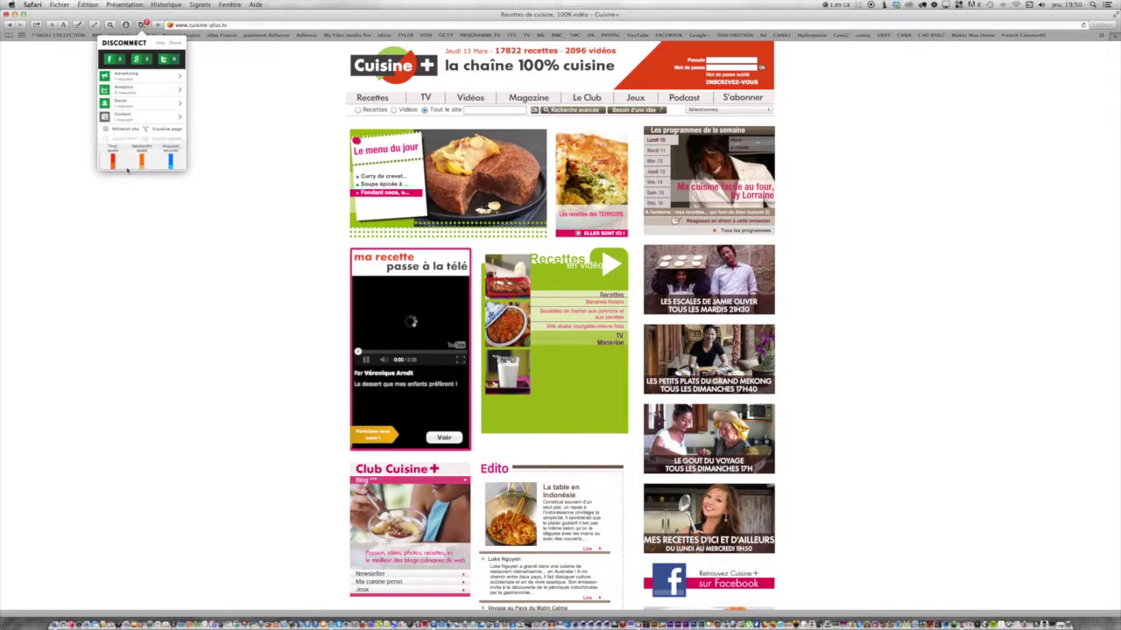
Visualize the Cuisine+ page's tracker graph in Disconnect and inspect the individual connected sites
{"action": "left_click", "coordinate": [167, 129]}
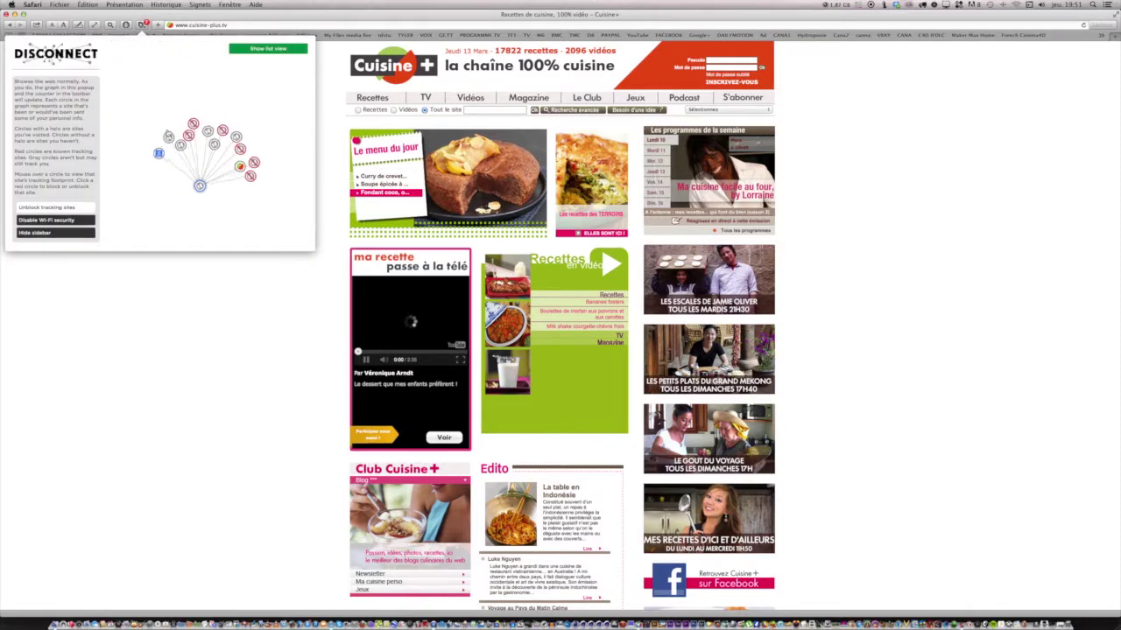
{"action": "mouse_move", "coordinate": [251, 166]}
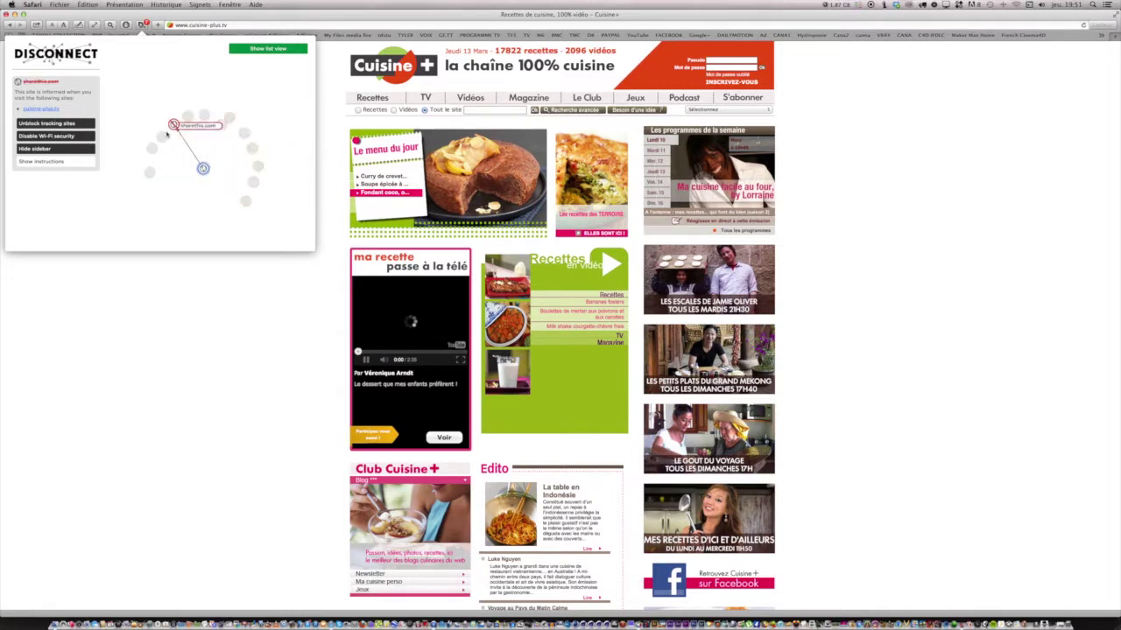
{"action": "mouse_move", "coordinate": [246, 132]}
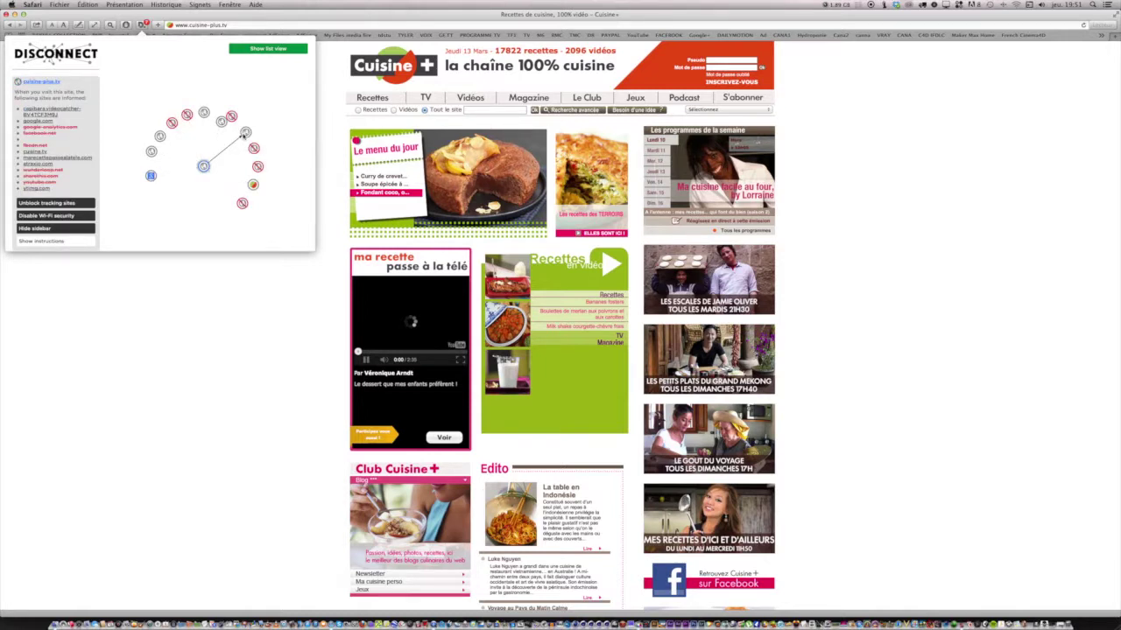
{"action": "mouse_move", "coordinate": [172, 125]}
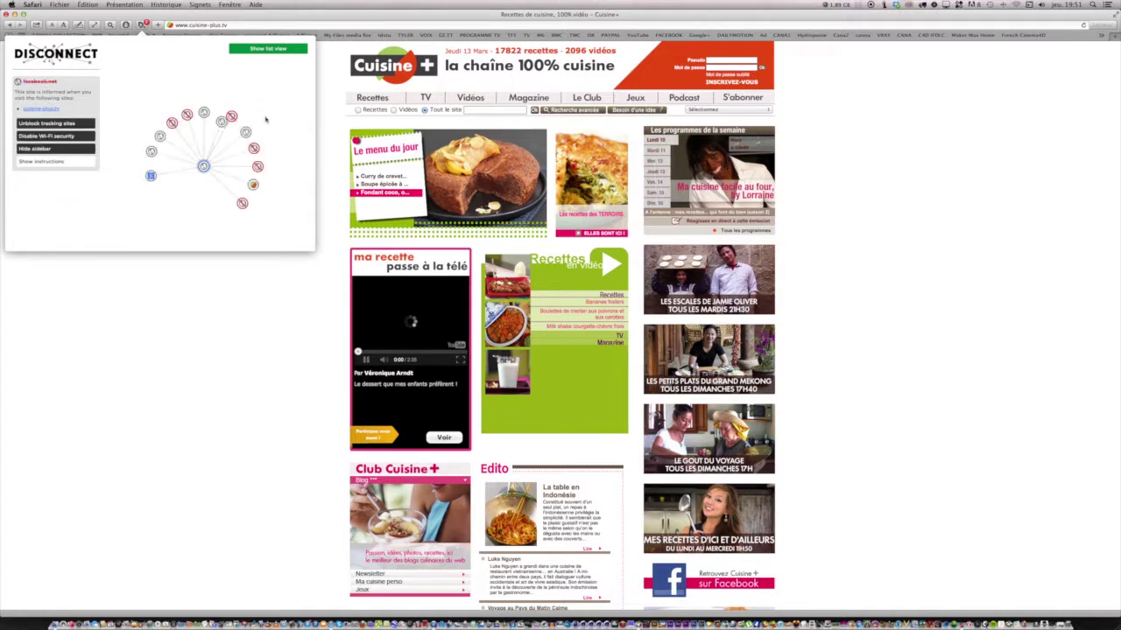
Return Disconnect to its list view, check the secured requests figure and dismiss the extension's popover
{"action": "left_click", "coordinate": [271, 52]}
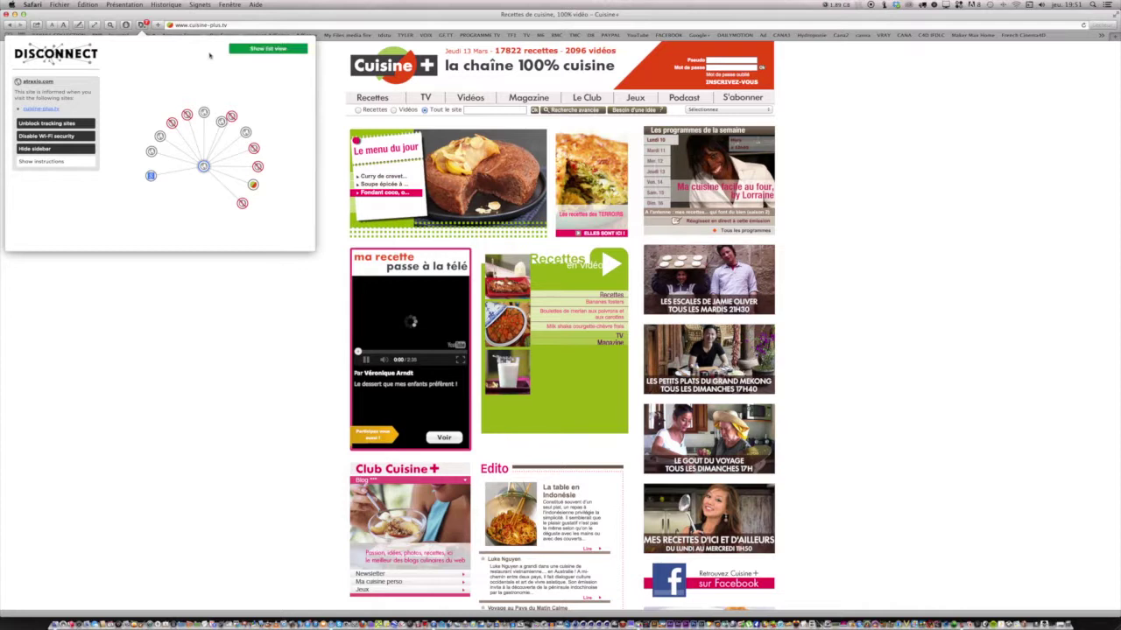
{"action": "left_click", "coordinate": [268, 49]}
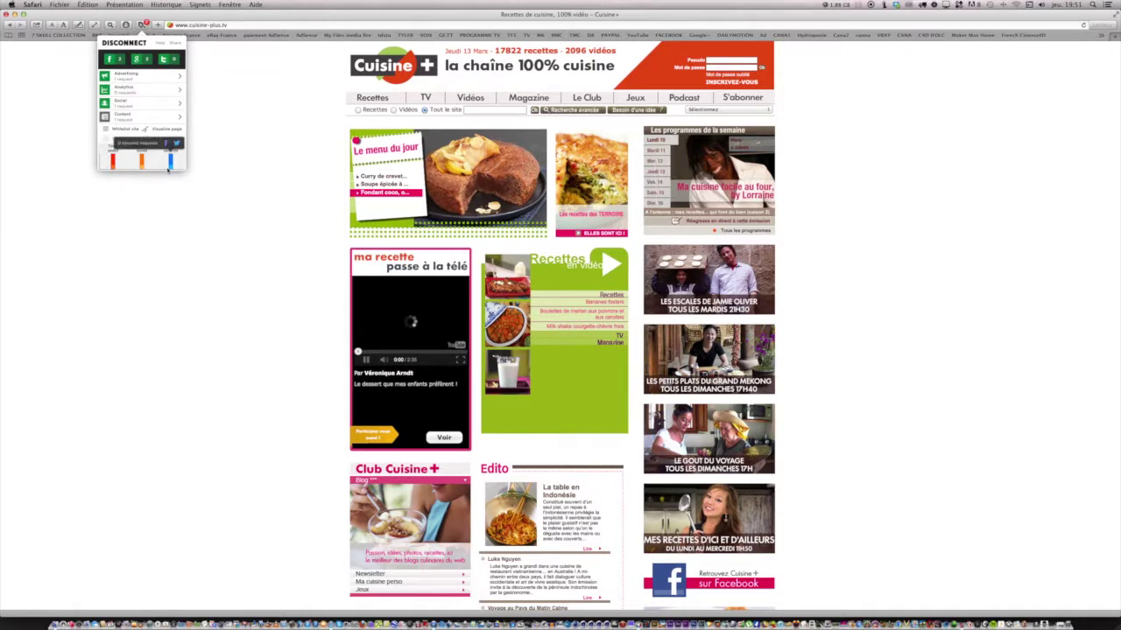
{"action": "left_click", "coordinate": [243, 109]}
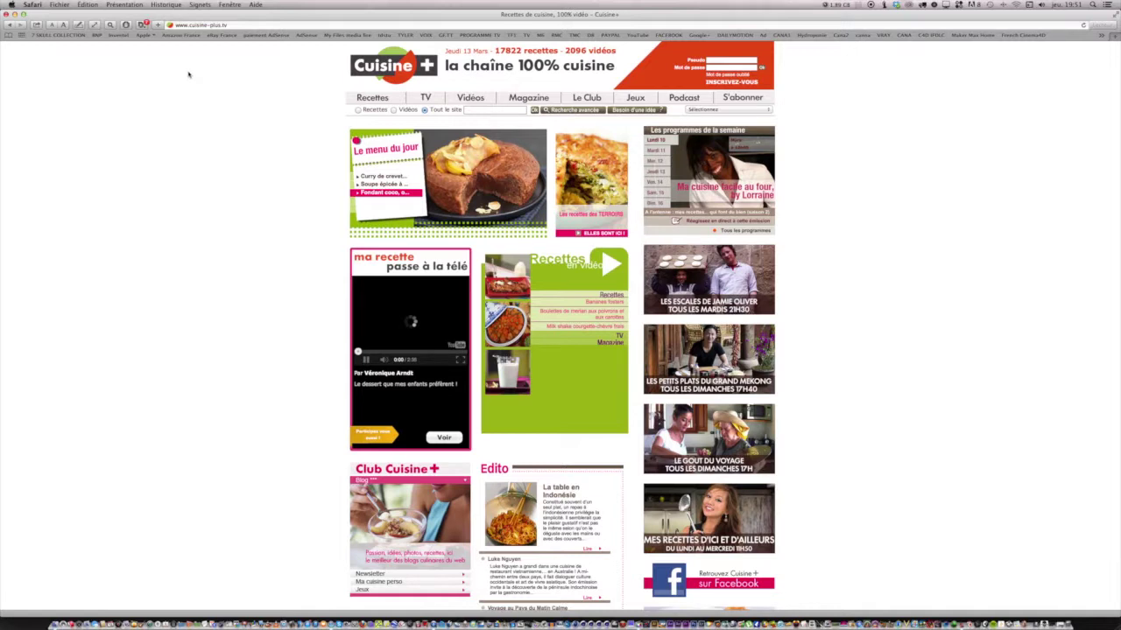
Search Google for "yaoo" and open the Yahoo France site at fr.yahoo.com from the results
{"action": "left_click", "coordinate": [210, 25]}
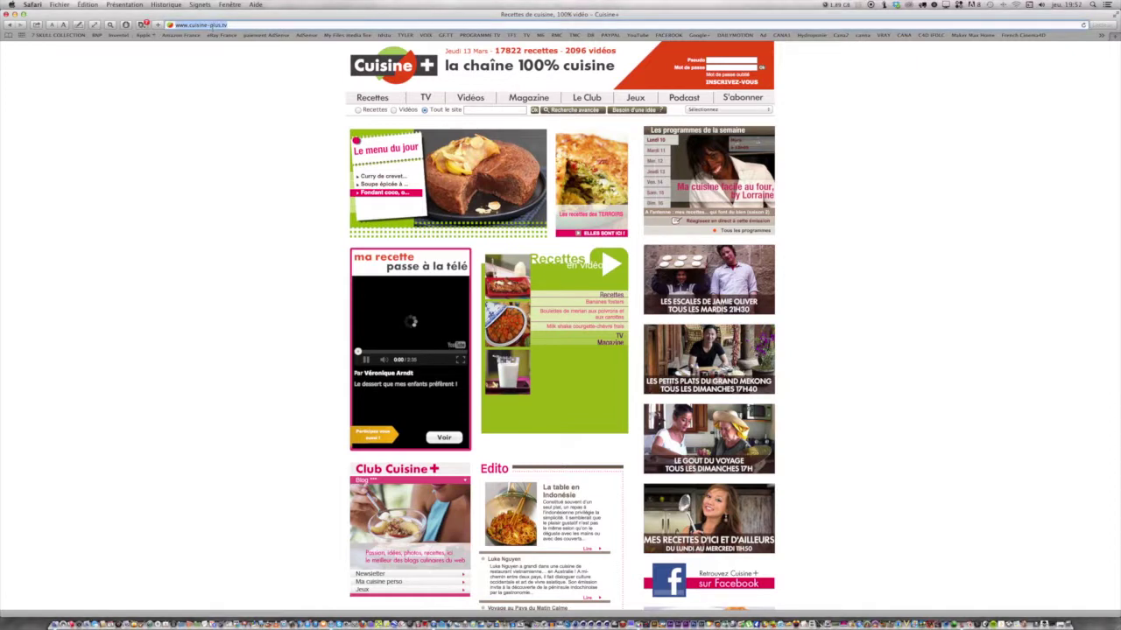
{"action": "type", "text": "yaoo"}
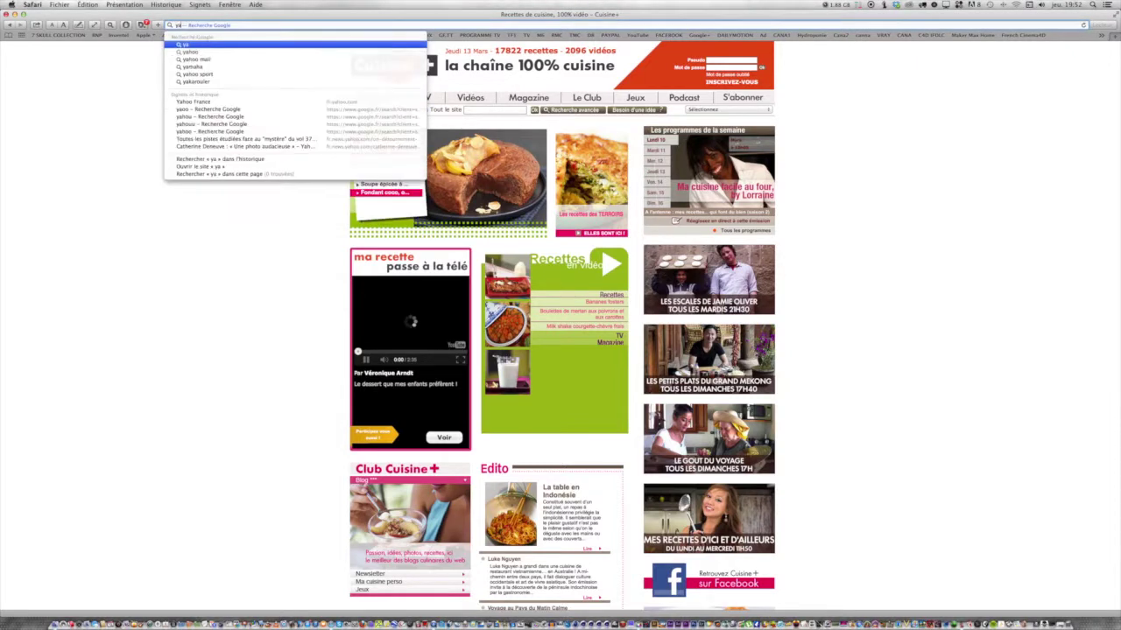
{"action": "key", "text": "Return"}
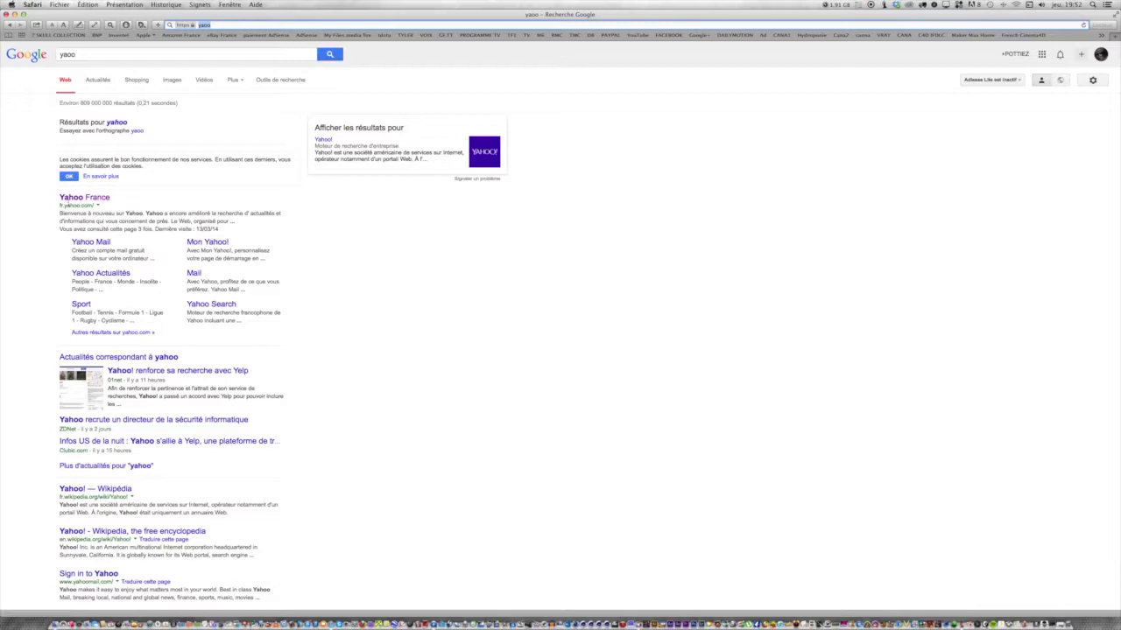
{"action": "left_click", "coordinate": [70, 200]}
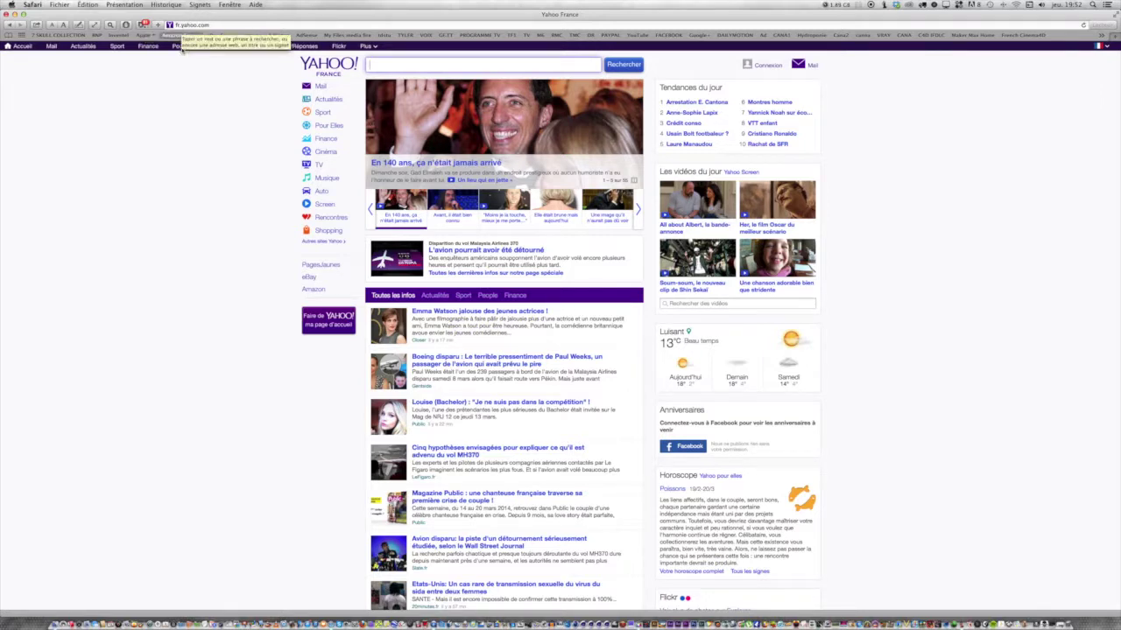
Open Disconnect on the Yahoo France page, visualize the page's tracker graph and dismiss the popover
{"action": "left_click", "coordinate": [145, 25]}
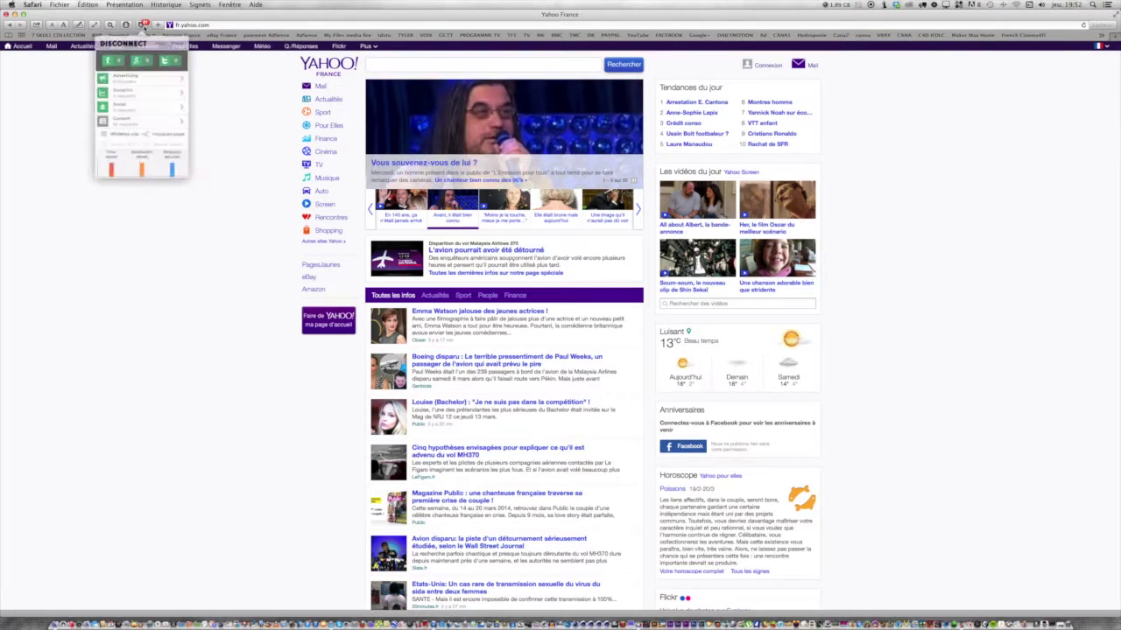
{"action": "left_click", "coordinate": [172, 131]}
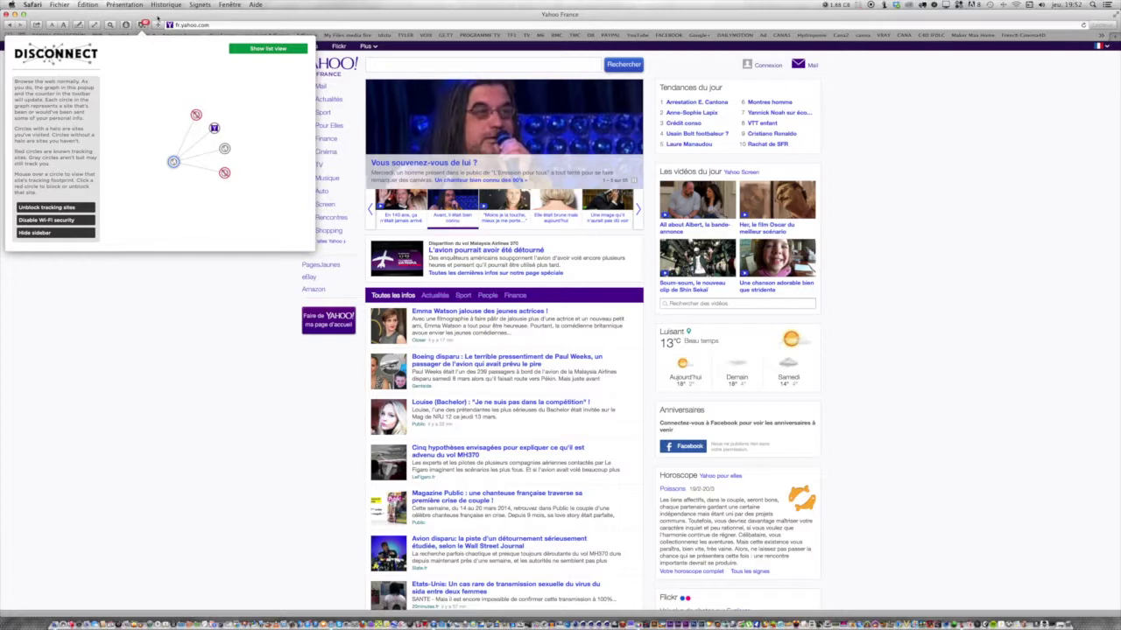
{"action": "left_click", "coordinate": [150, 16]}
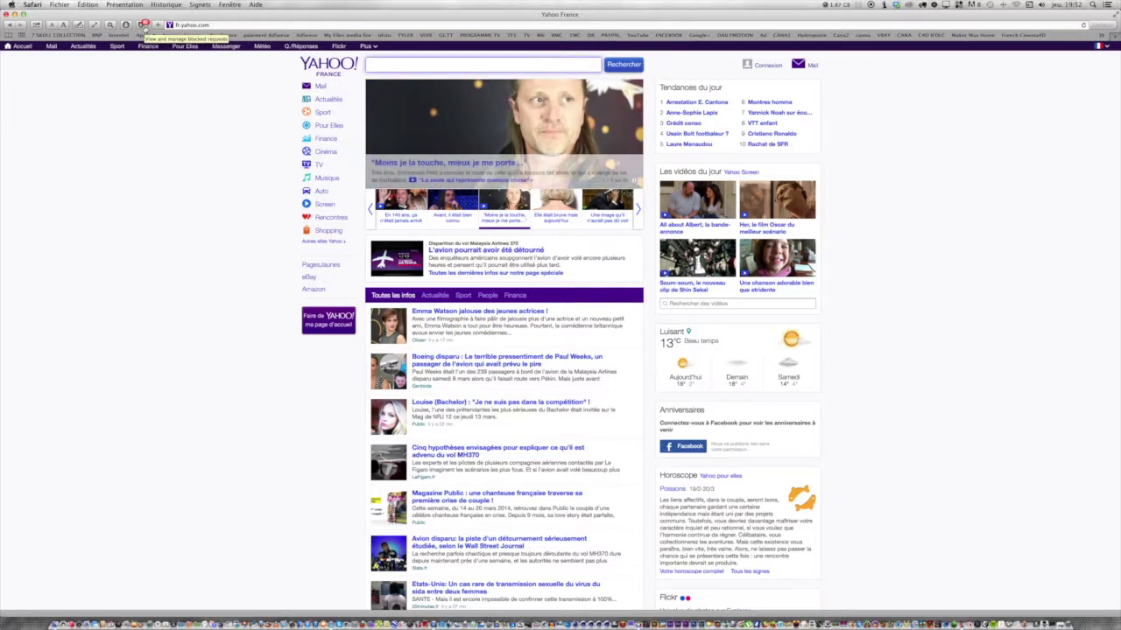
Reopen Disconnect, return it to its list view to review the request categories, and close the Safari window
{"action": "left_click", "coordinate": [145, 24]}
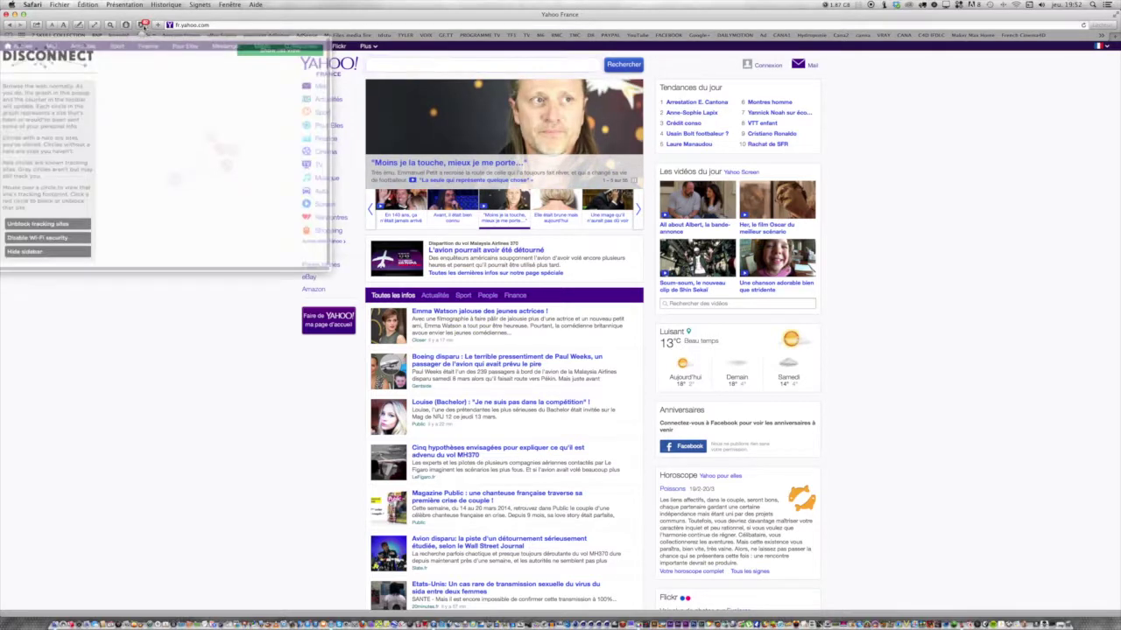
{"action": "left_click", "coordinate": [272, 49]}
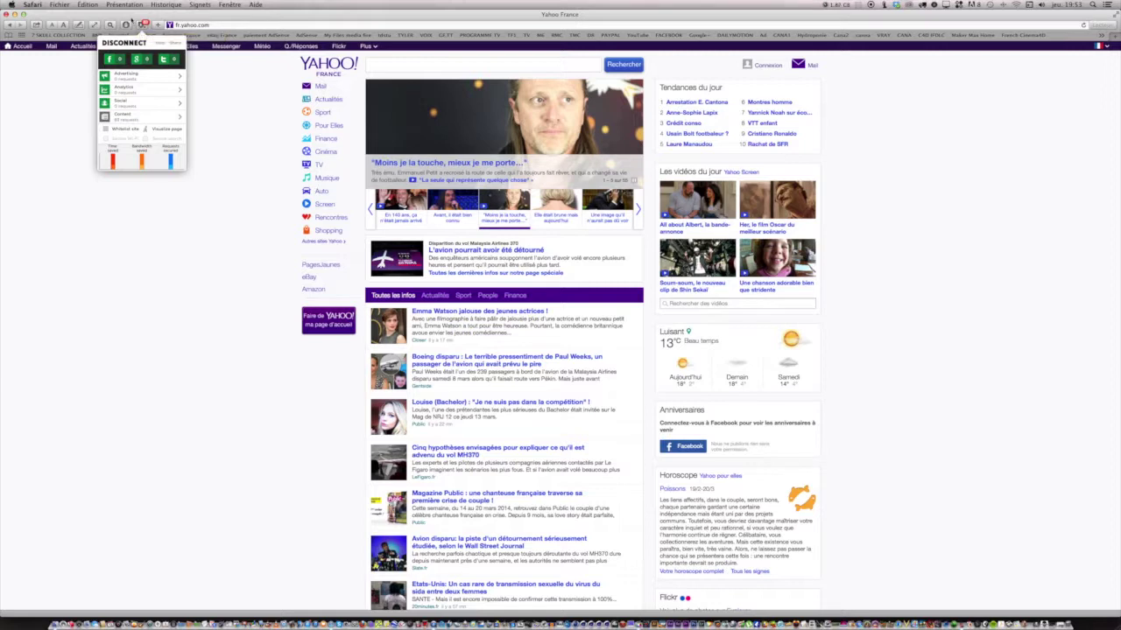
{"action": "left_click", "coordinate": [7, 14]}
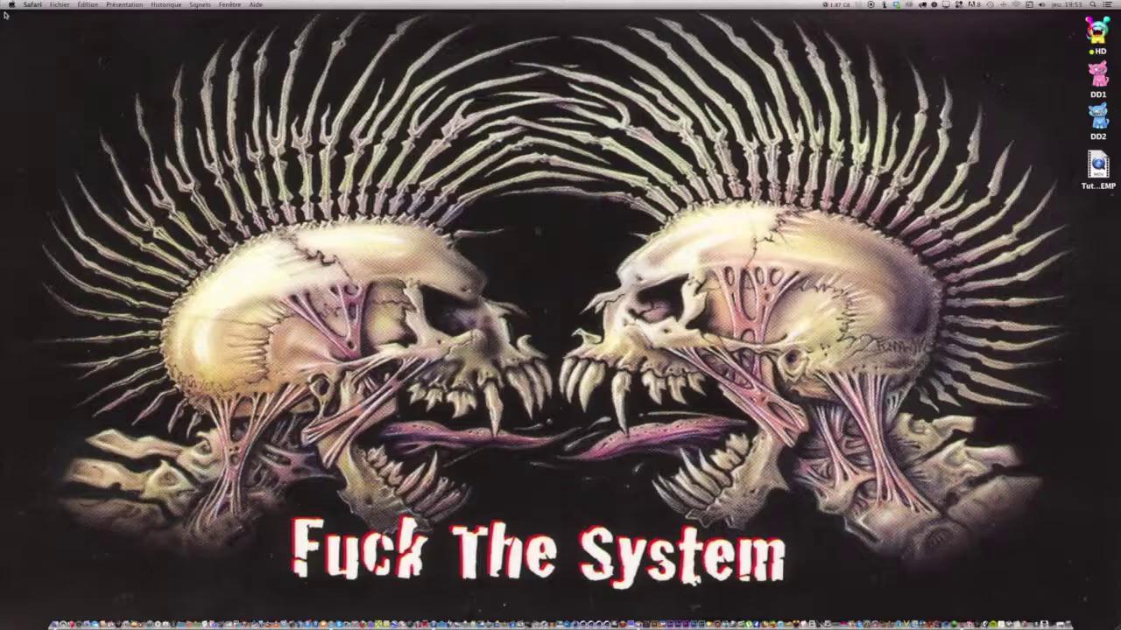